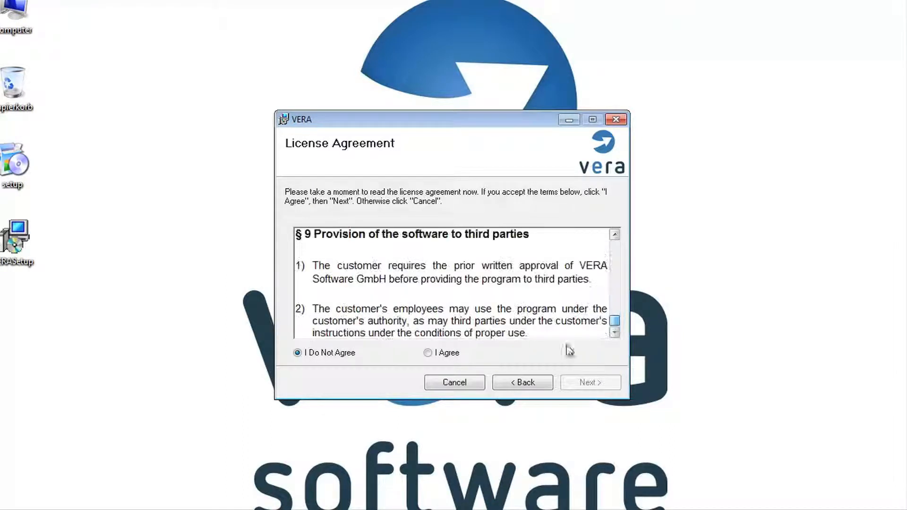
Accept the VERA license agreement by choosing 'I Agree'.
left_click(461, 355)
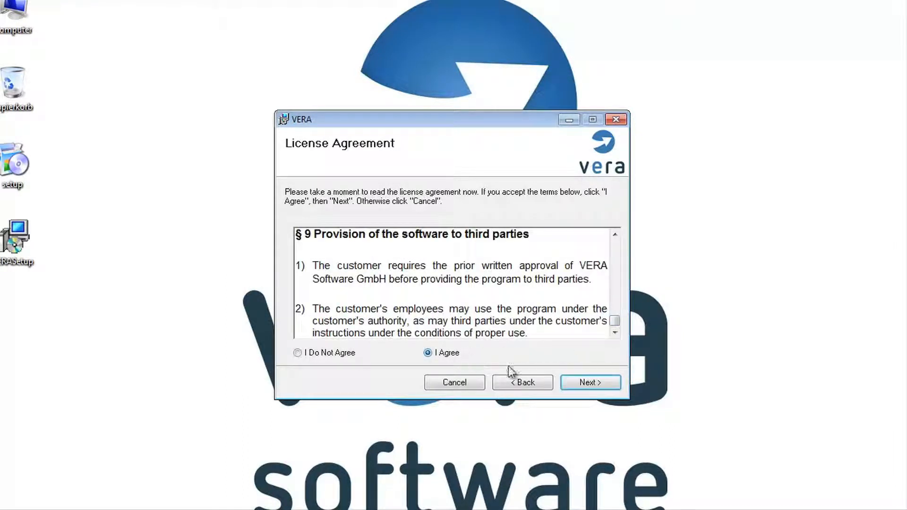
Keep both VERA Client and VERA Server selected and advance to the installation folder step.
left_click(579, 382)
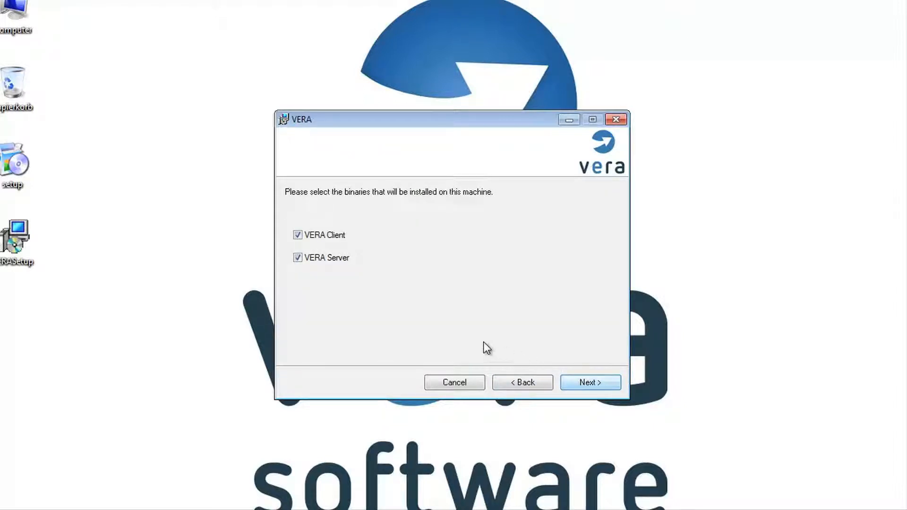
left_click(337, 259)
left_click(337, 259)
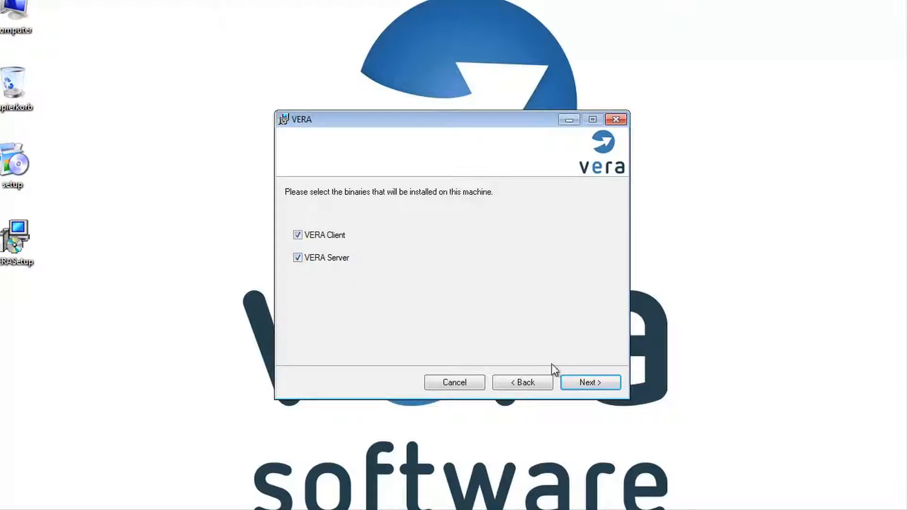
left_click(577, 377)
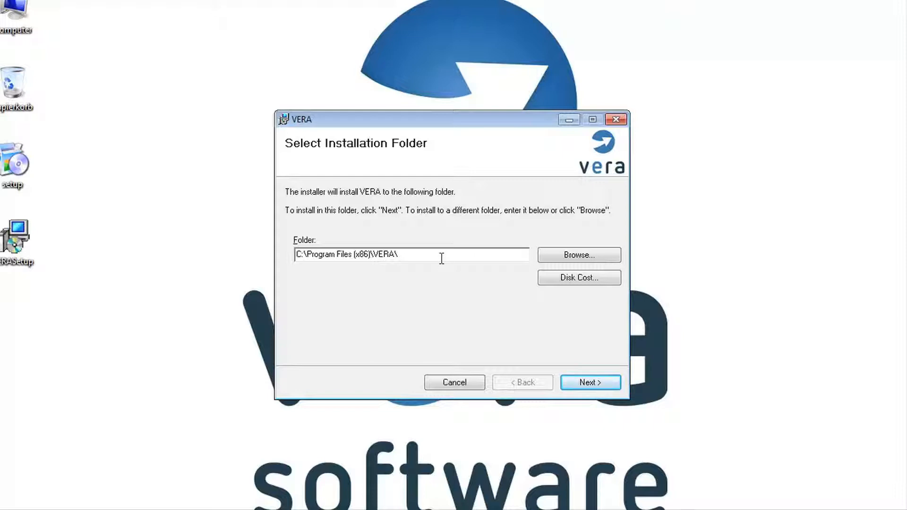
Keep the default folder C:\Program Files (x86)\VERA\ and start the installation.
left_click_drag(421, 256, 294, 246)
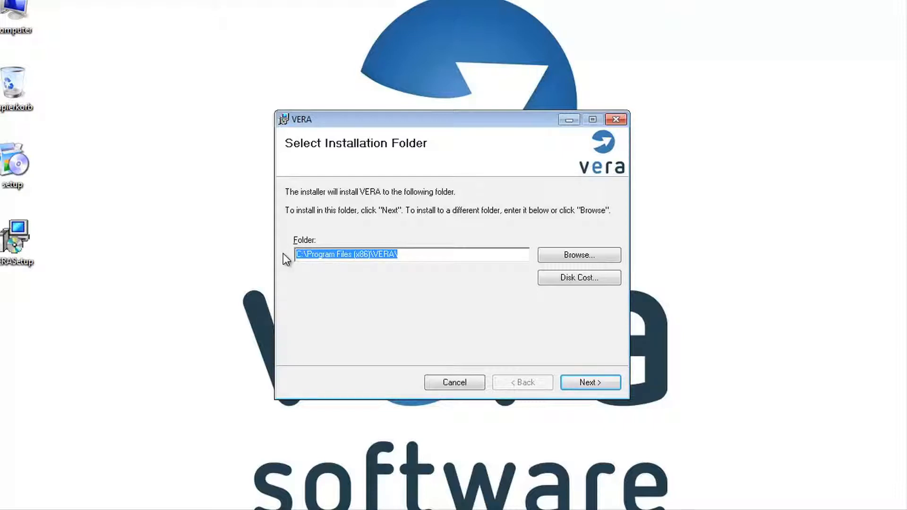
left_click(552, 256)
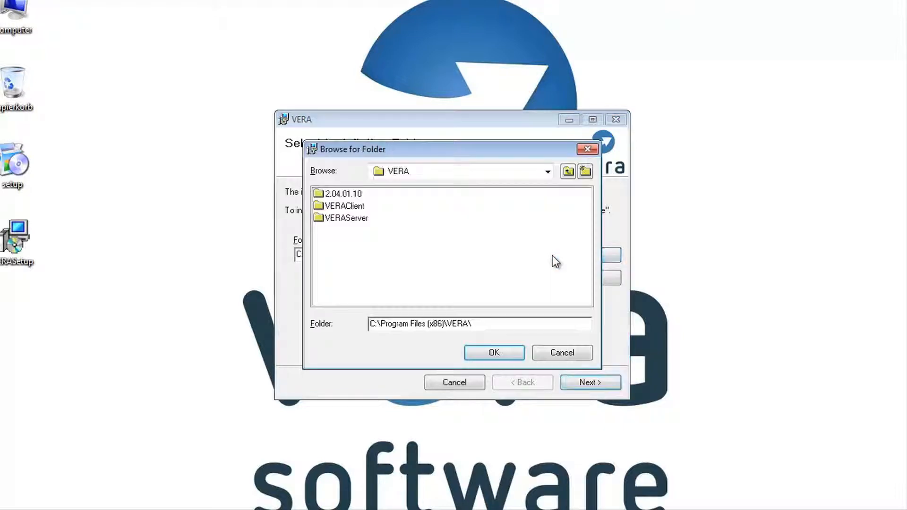
left_click(547, 352)
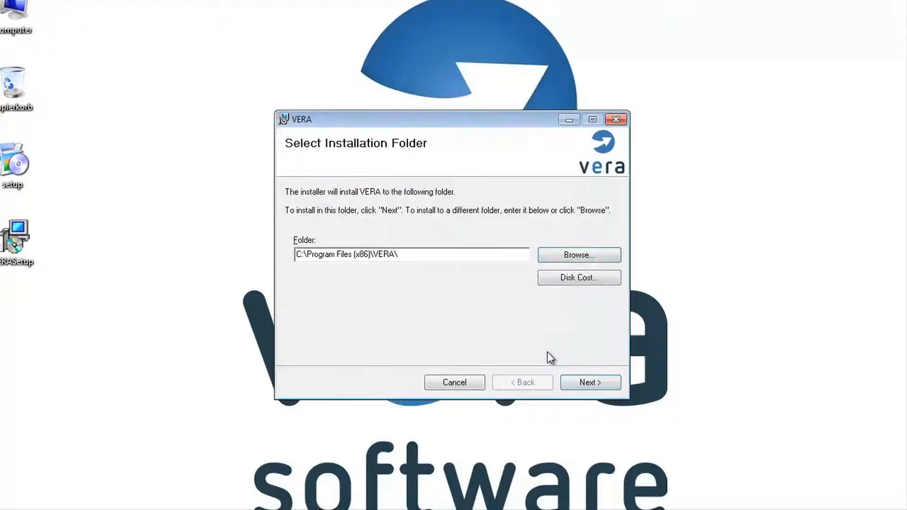
left_click(581, 384)
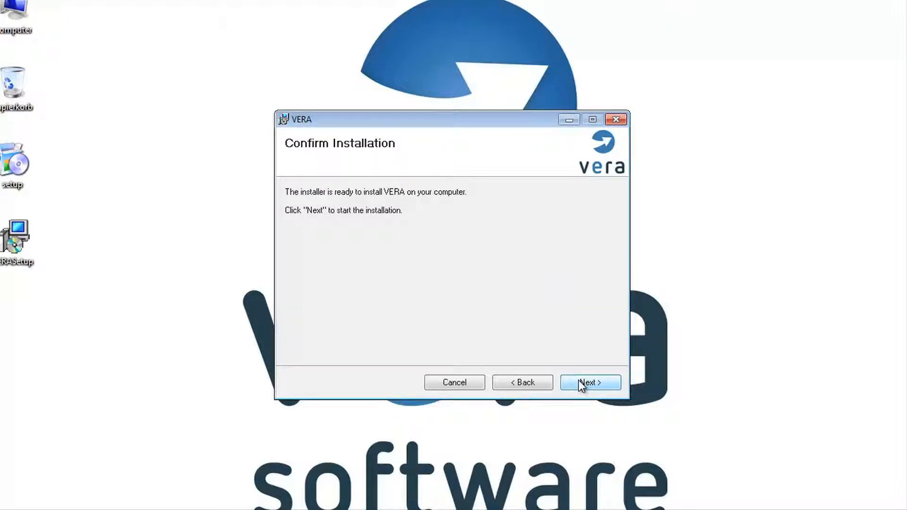
left_click(579, 380)
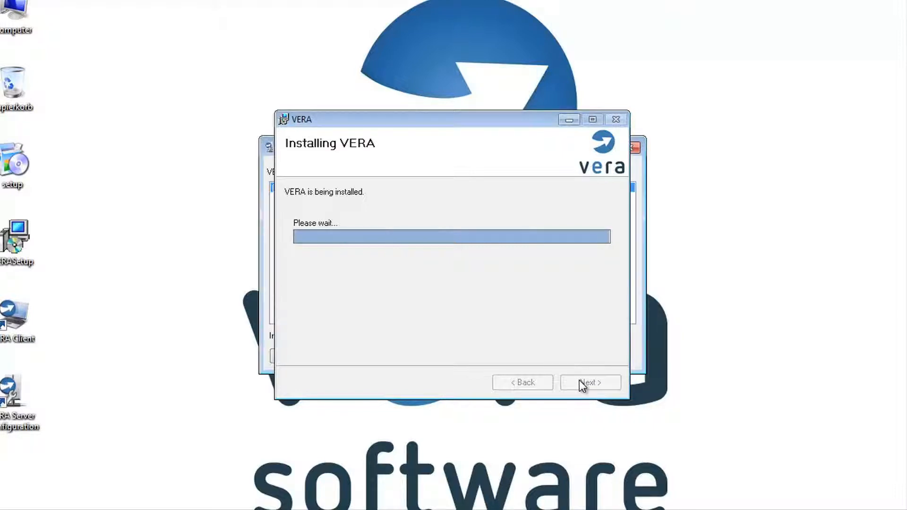
Bring the VERA Server Instances window listing the (default) instance to the front.
left_click(637, 340)
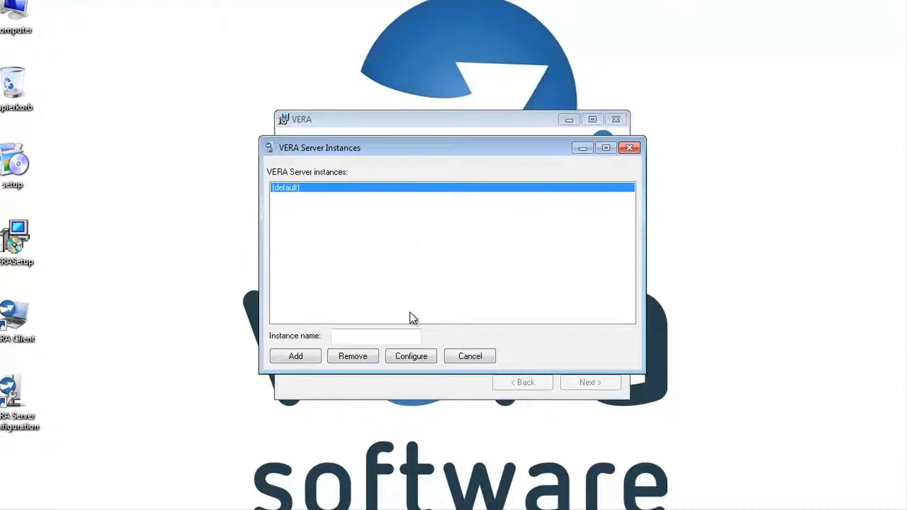
Configure the (default) instance with server localhost, user sa, and create database VERADB.
left_click(409, 357)
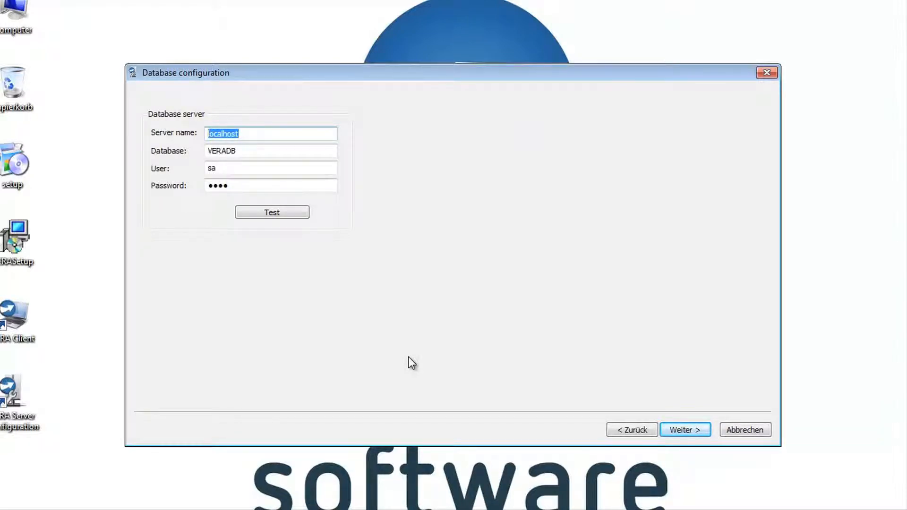
left_click(242, 132)
left_click_drag(242, 133, 207, 133)
left_click(237, 168)
left_click_drag(236, 167, 203, 184)
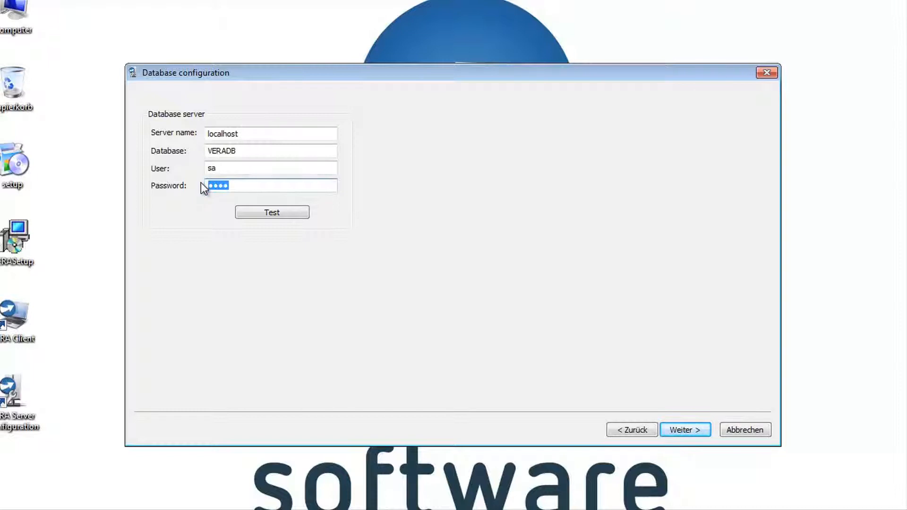
left_click_drag(255, 151, 196, 149)
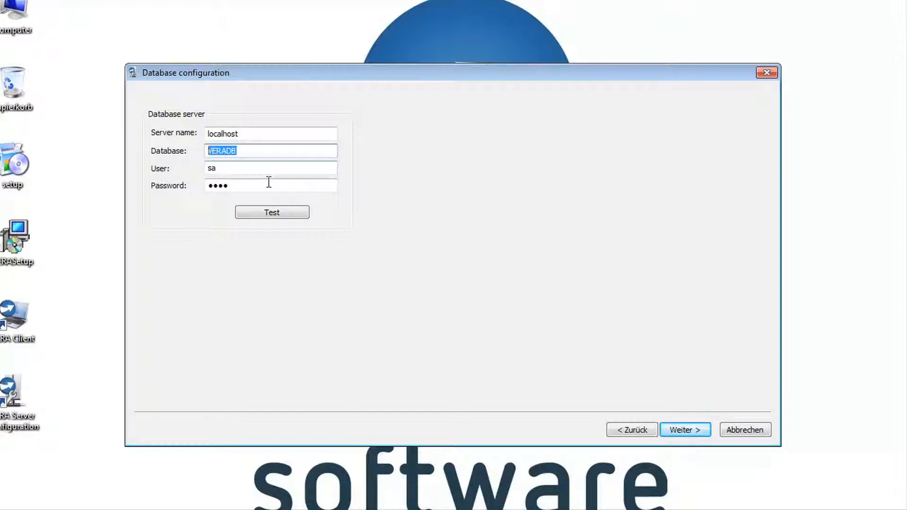
left_click(276, 210)
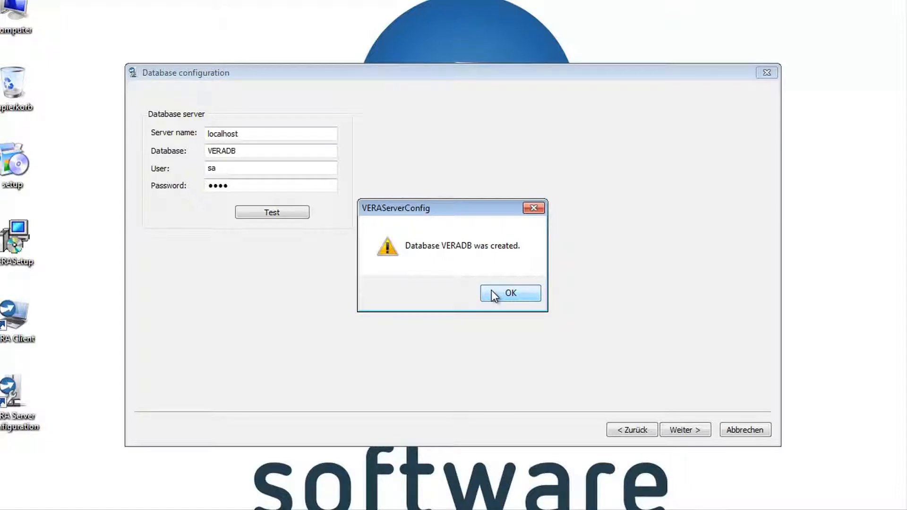
left_click(494, 295)
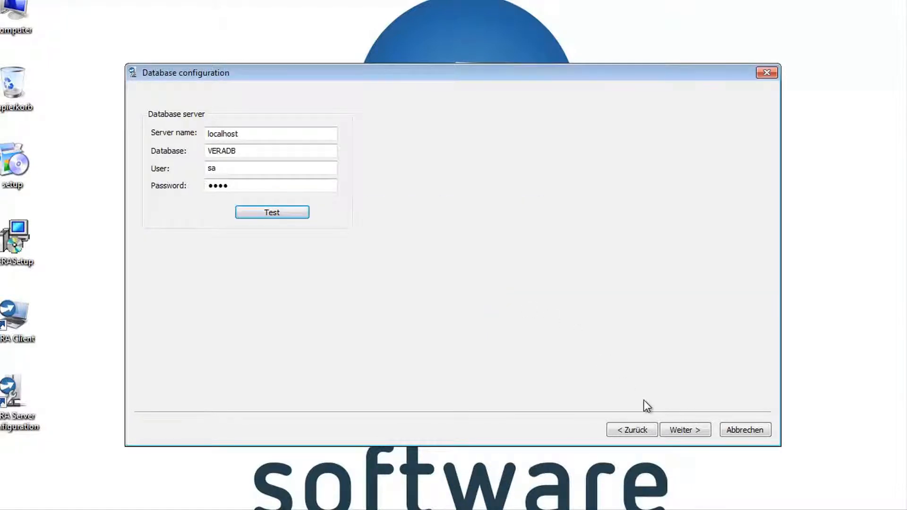
left_click(684, 430)
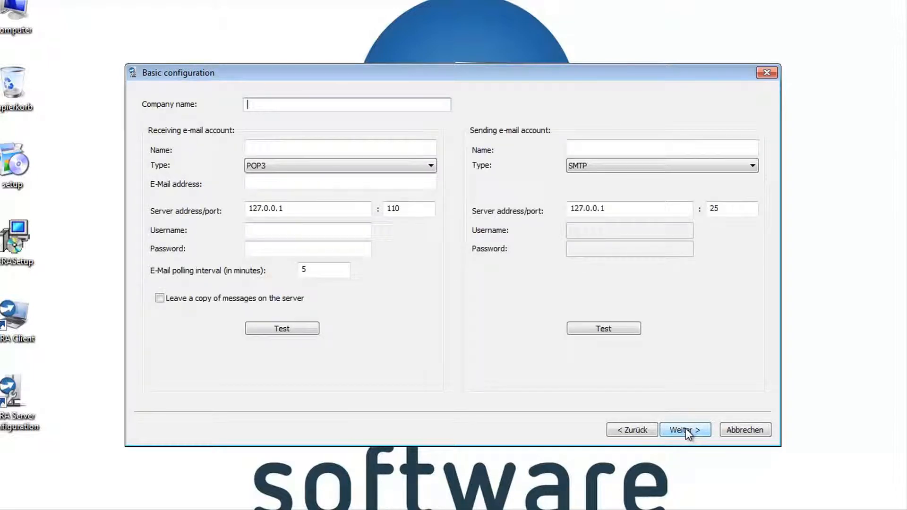
Enter company name iStore and a POP3 receiving account named 'iStore support'.
left_click(378, 104)
type("iStore")
left_click(369, 146)
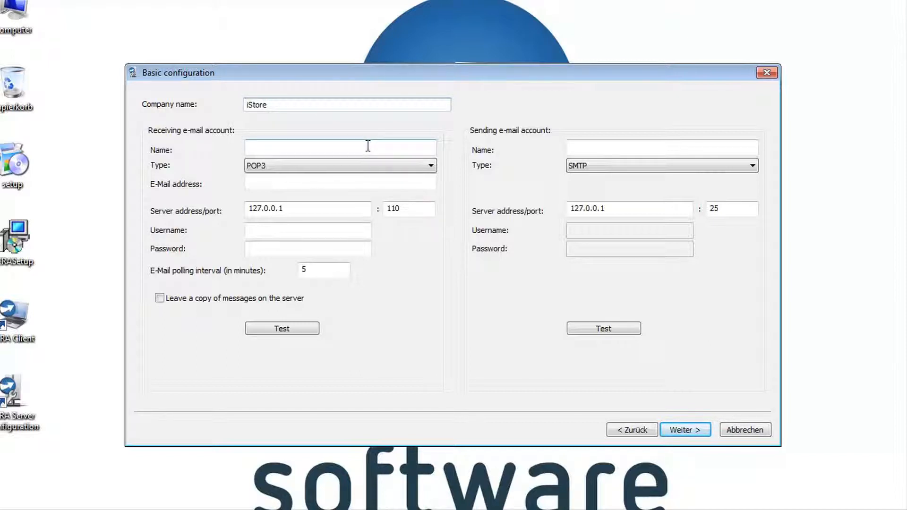
type("iS")
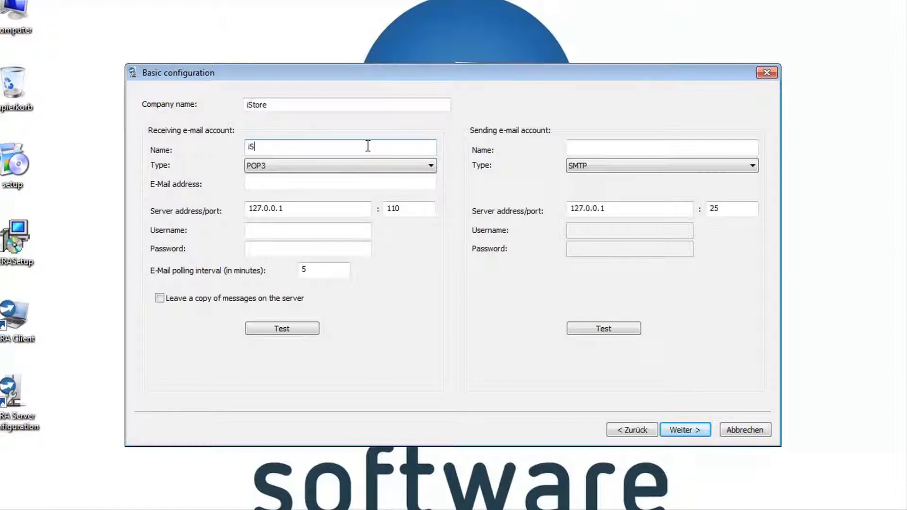
type("tore support")
left_click(361, 170)
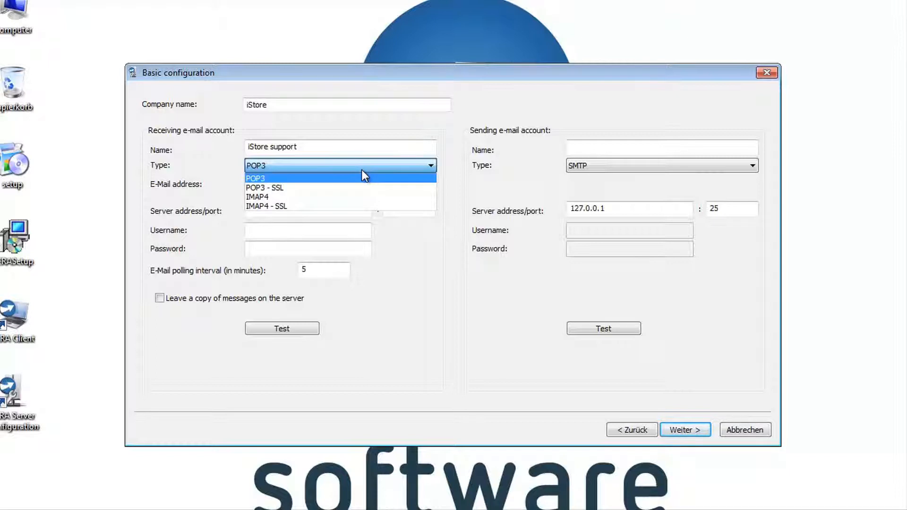
left_click(361, 170)
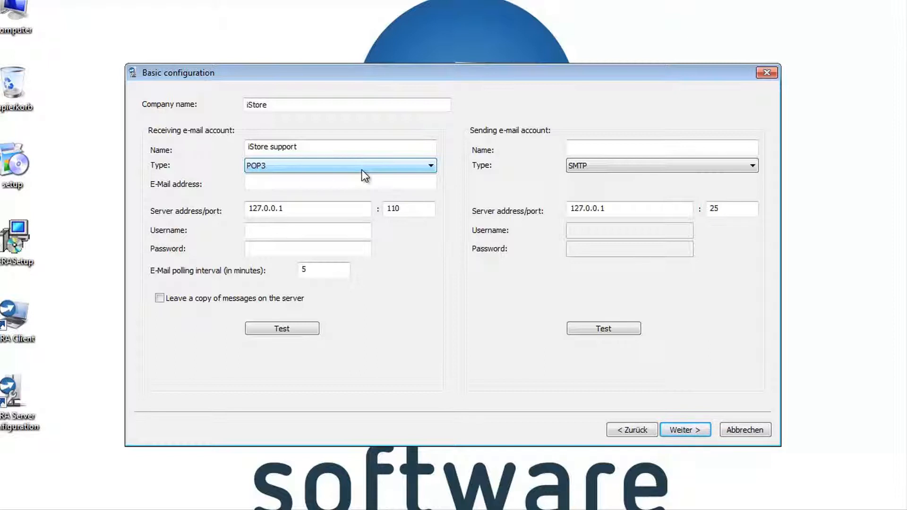
left_click(358, 185)
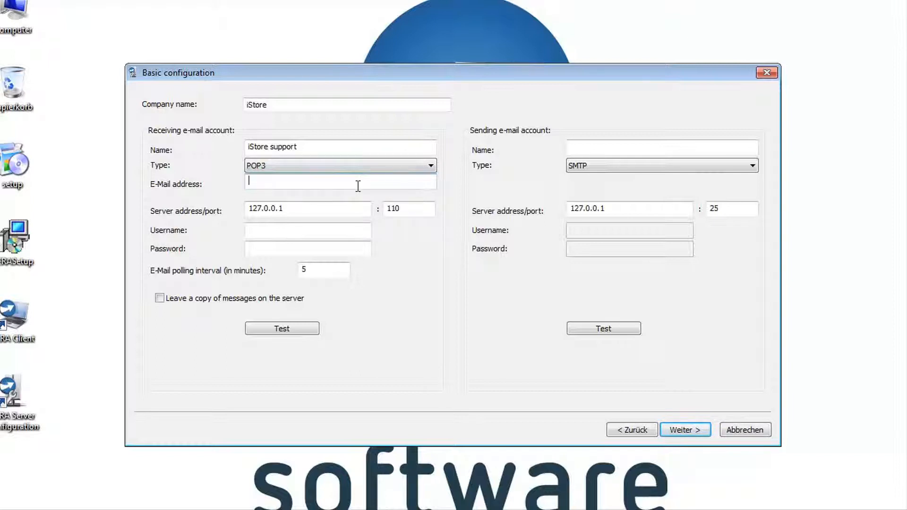
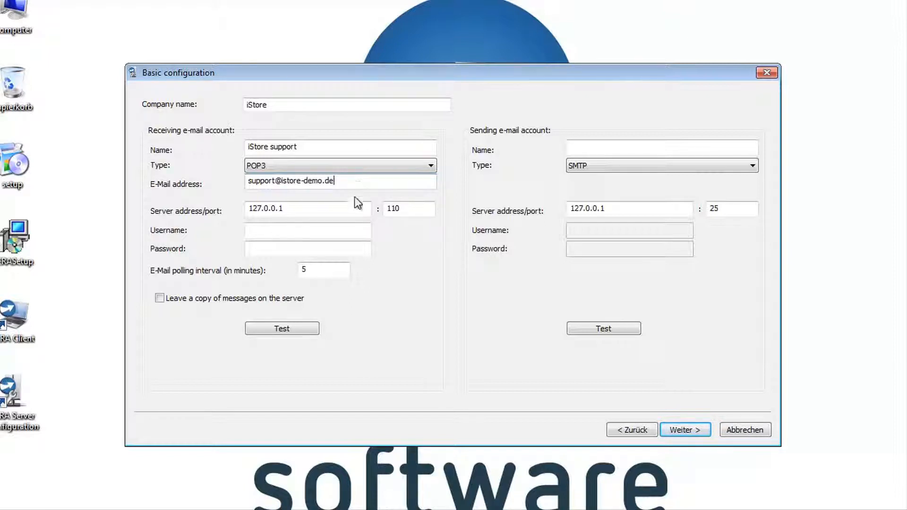
Fill in the receiving account's e-mail address, username and password on server 127.0.0.1.
left_click_drag(305, 208, 236, 204)
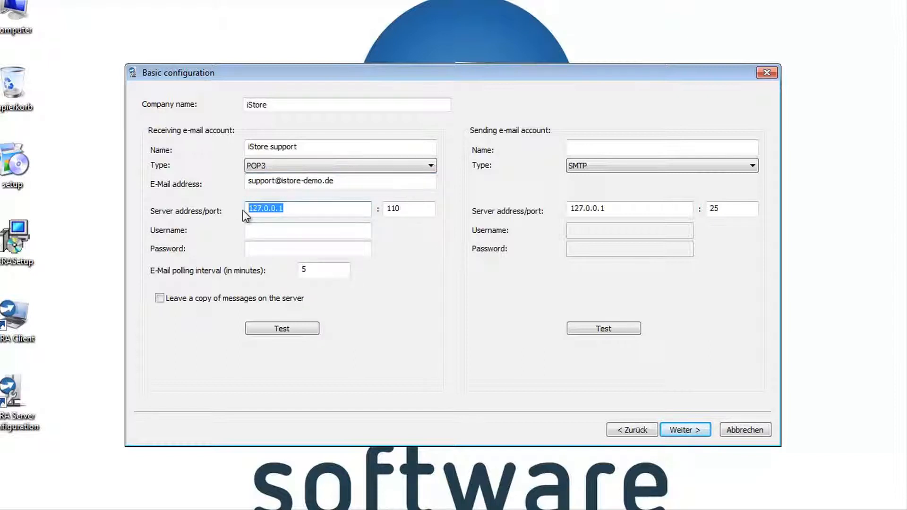
left_click(271, 231)
type("support.istore-")
type("de")
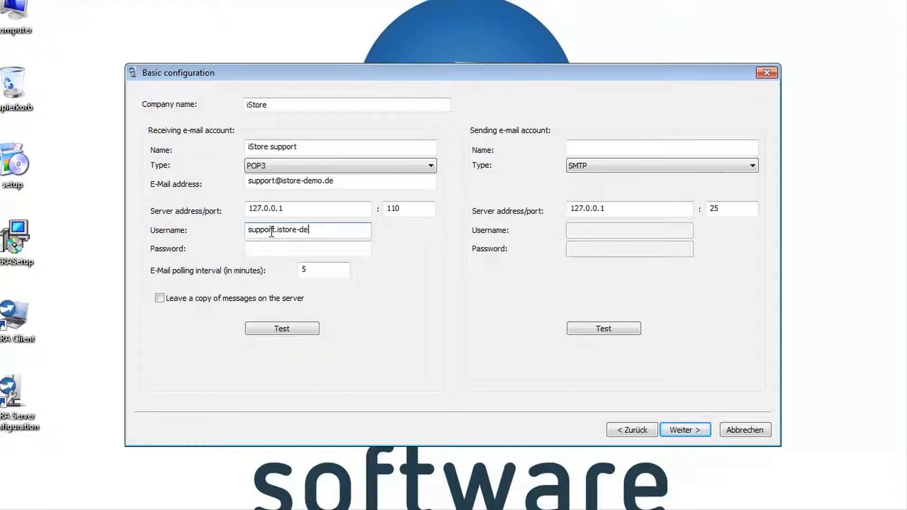
type("mo.de")
key("Tab")
type("****")
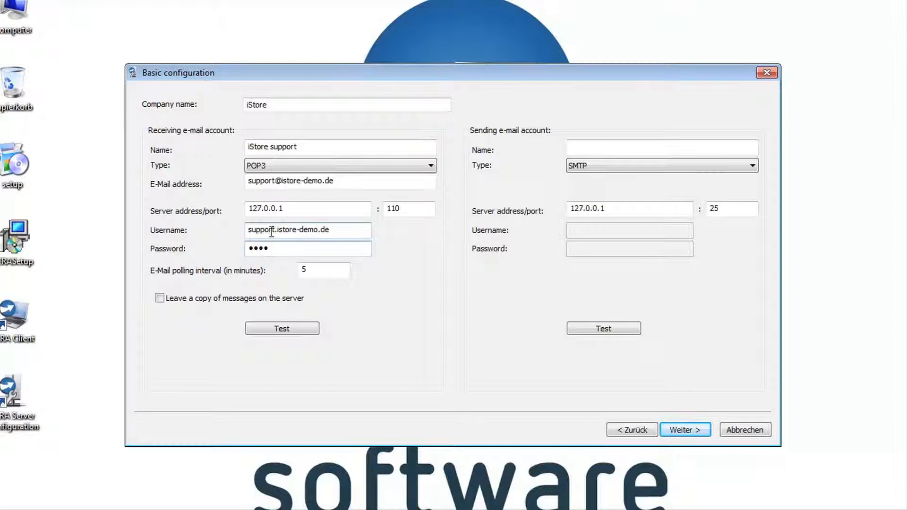
key("Tab")
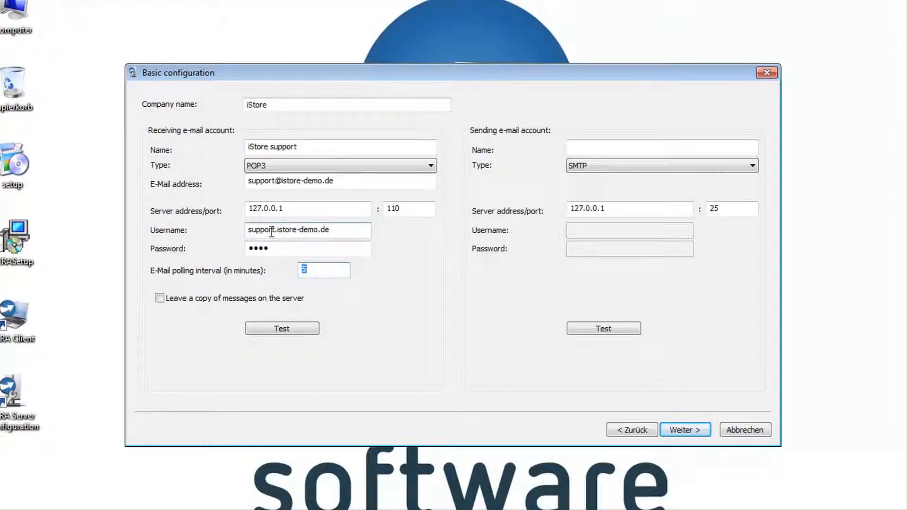
Toggle keeping message copies on the server and confirm the account tests OK.
left_click(217, 302)
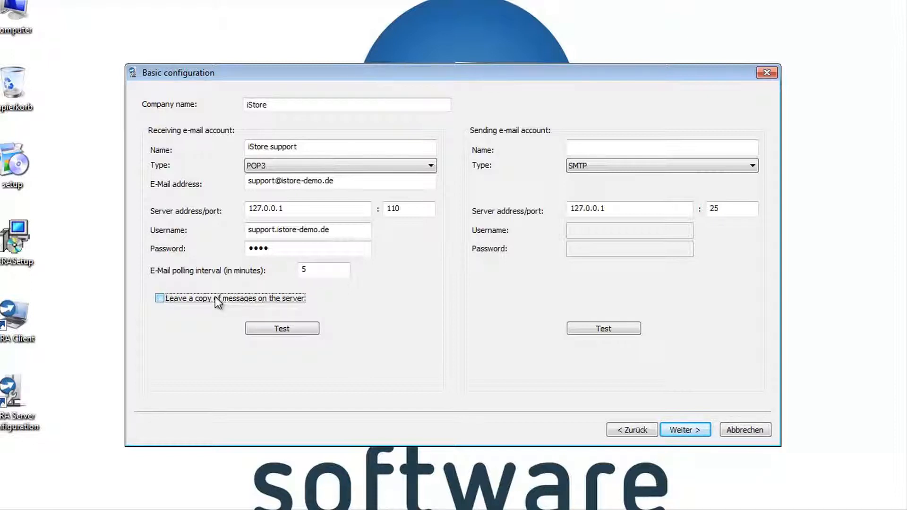
left_click(266, 334)
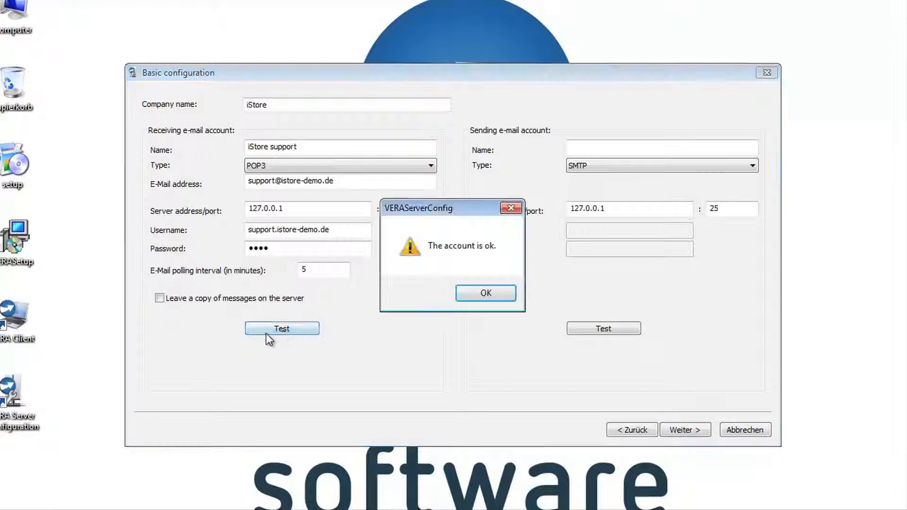
left_click(474, 293)
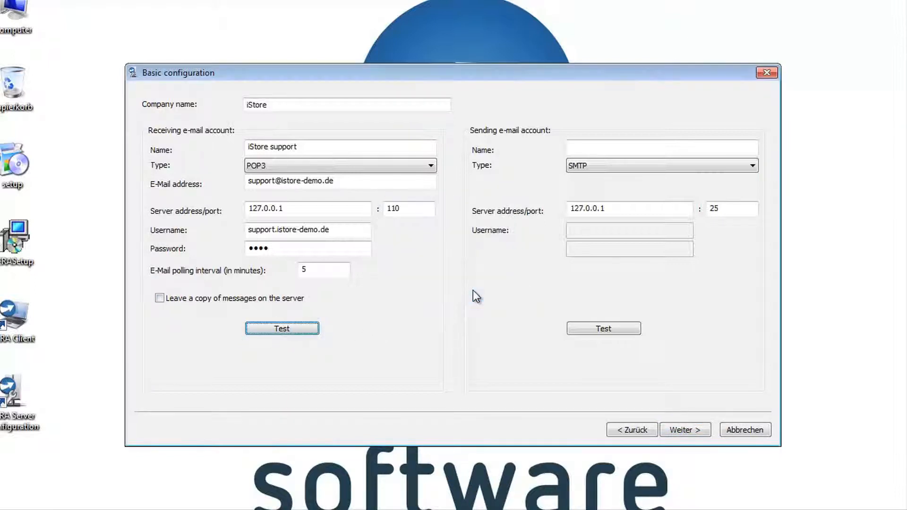
Add sending account 'iStore SMTP' as plain SMTP on 127.0.0.1 and confirm it tests OK.
left_click(577, 145)
type("i")
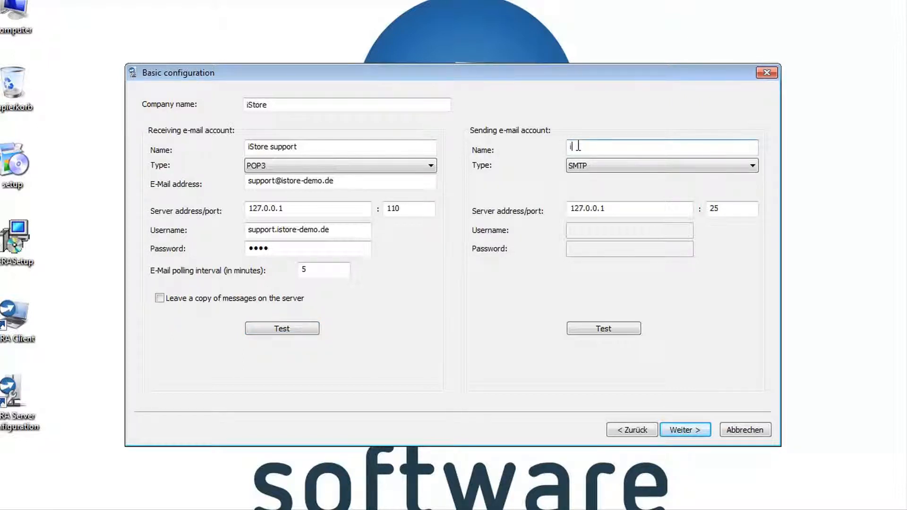
type("Store SMTP")
left_click(594, 164)
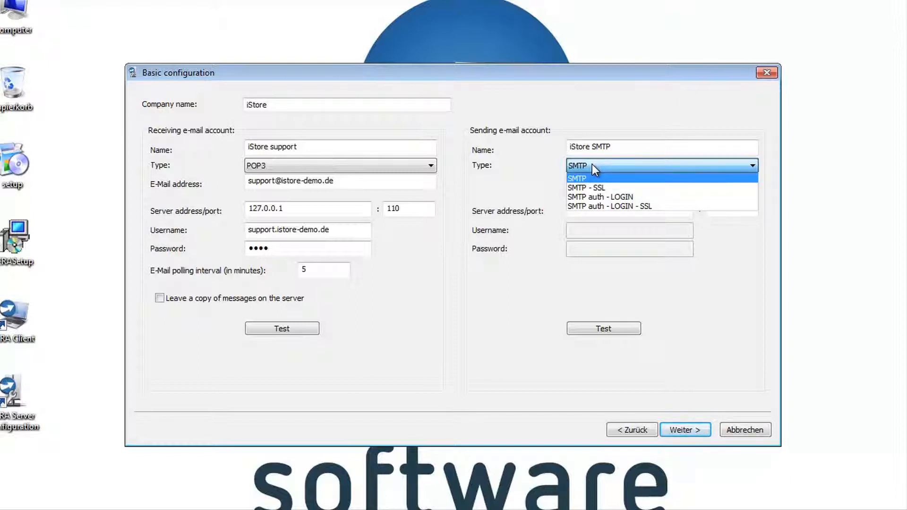
left_click(591, 165)
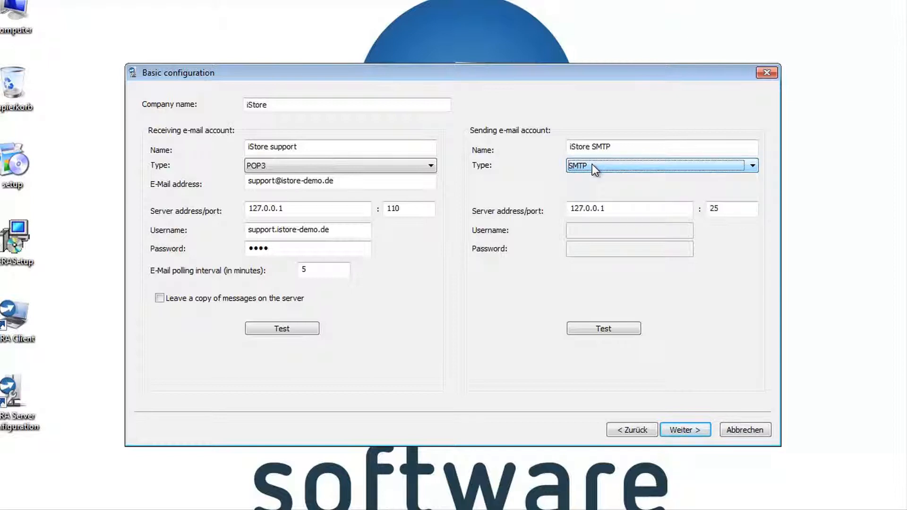
left_click_drag(616, 212, 566, 215)
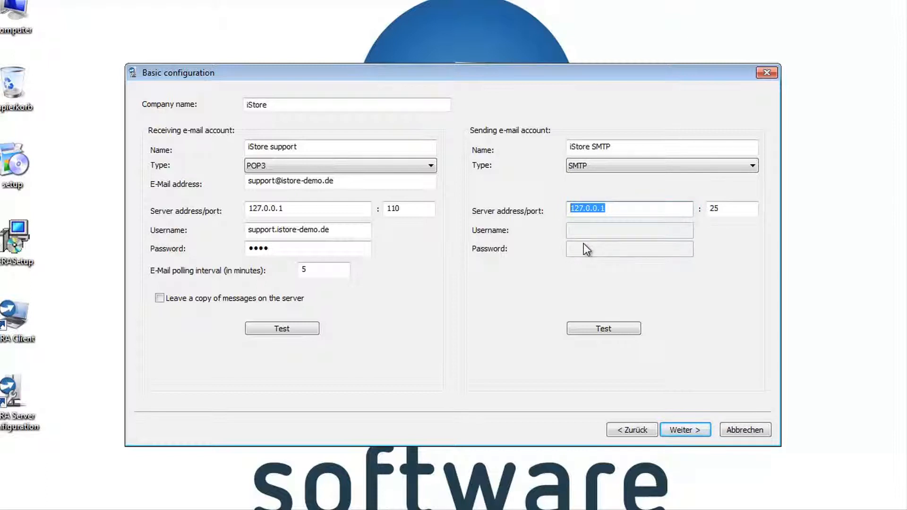
left_click(590, 331)
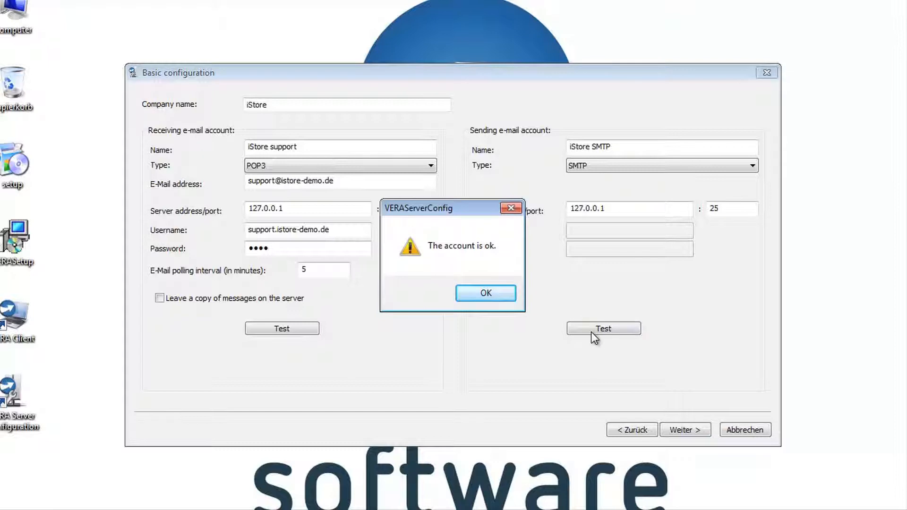
left_click(488, 290)
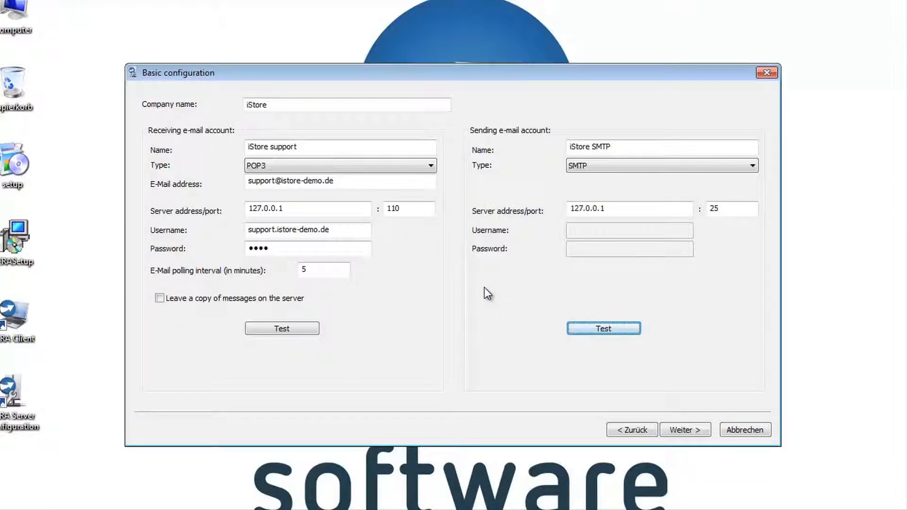
left_click(685, 431)
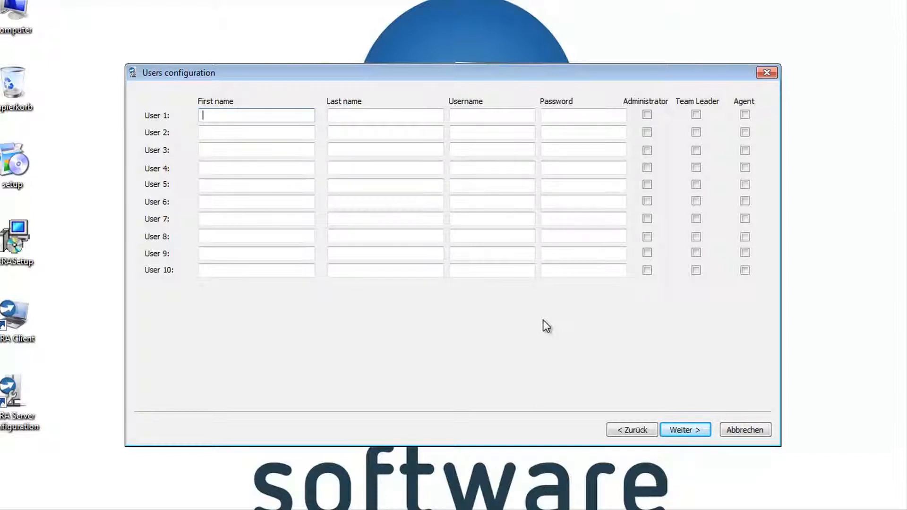
Enter the first user's first name, last name, username and password.
key("Tab")
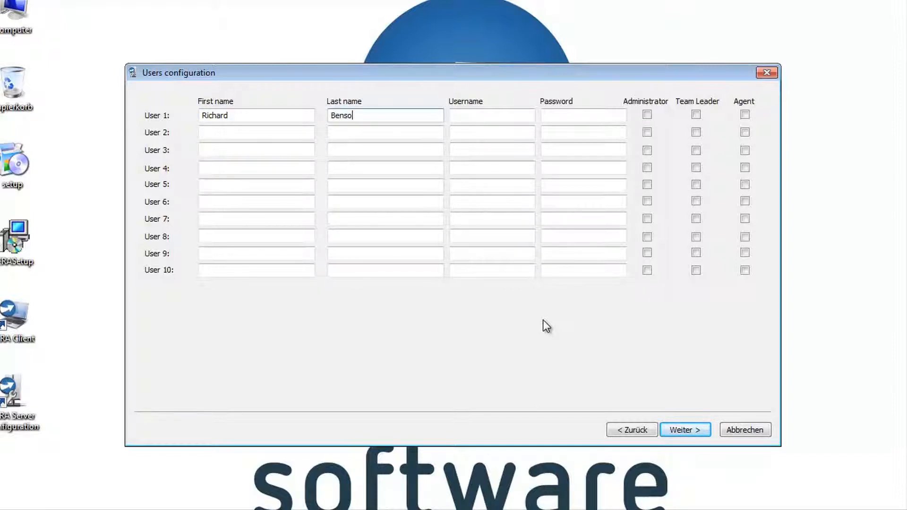
key("Tab")
key("Tab")
type("1234")
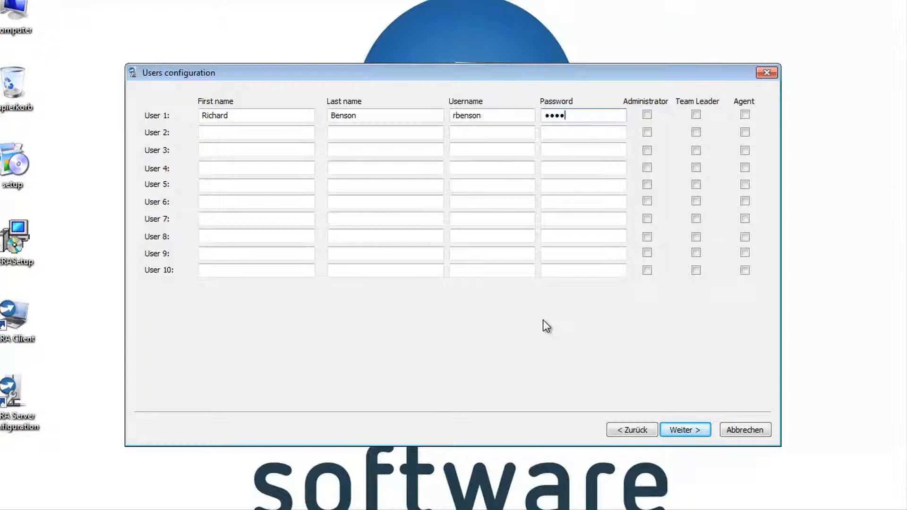
Give the first user the Administrator and Agent roles and proceed to Initialization.
left_click(649, 119)
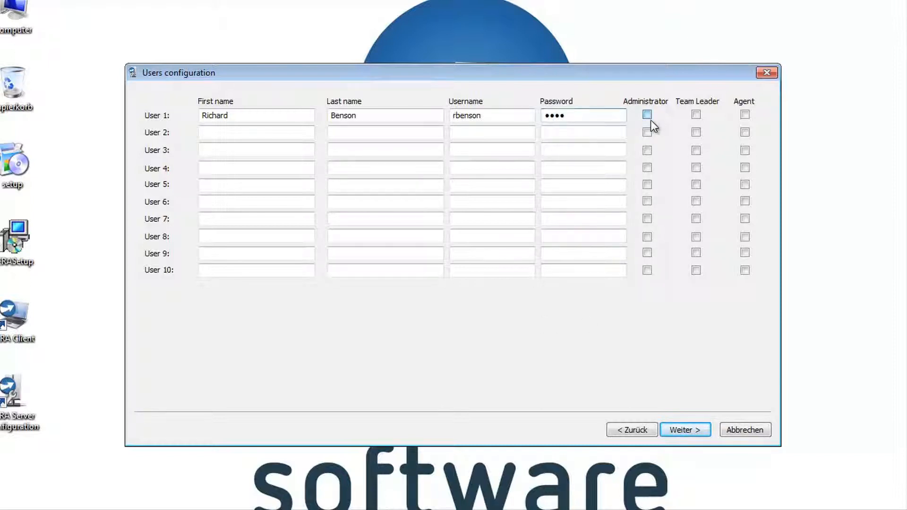
left_click(744, 114)
left_click(695, 115)
left_click(684, 429)
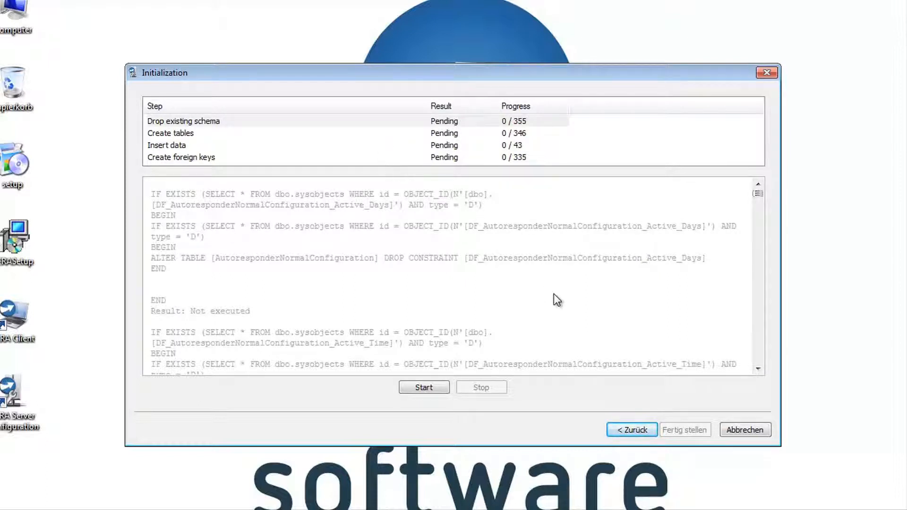
Run the four database initialization steps to success and finish the wizard.
left_click(412, 387)
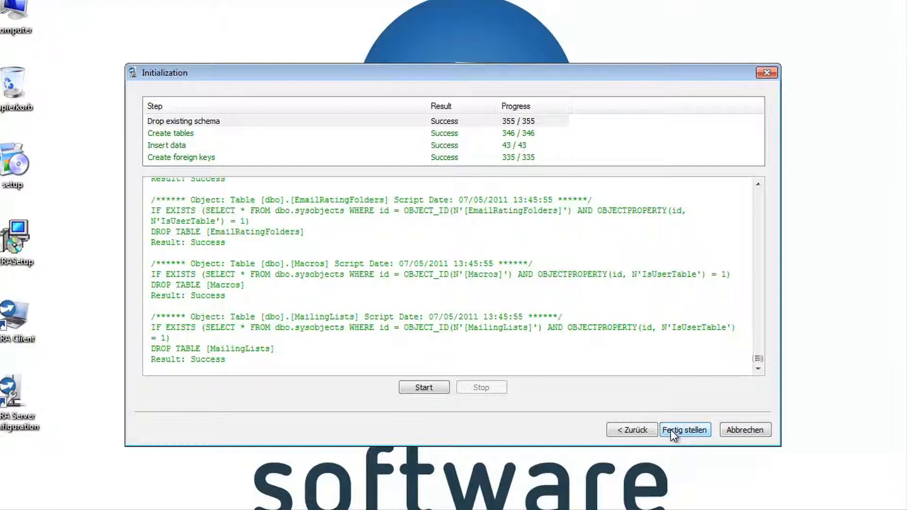
left_click(684, 429)
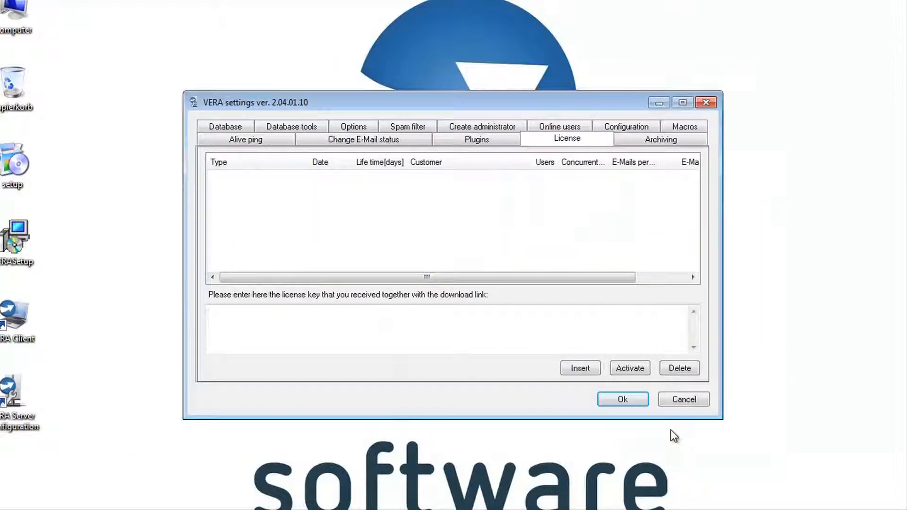